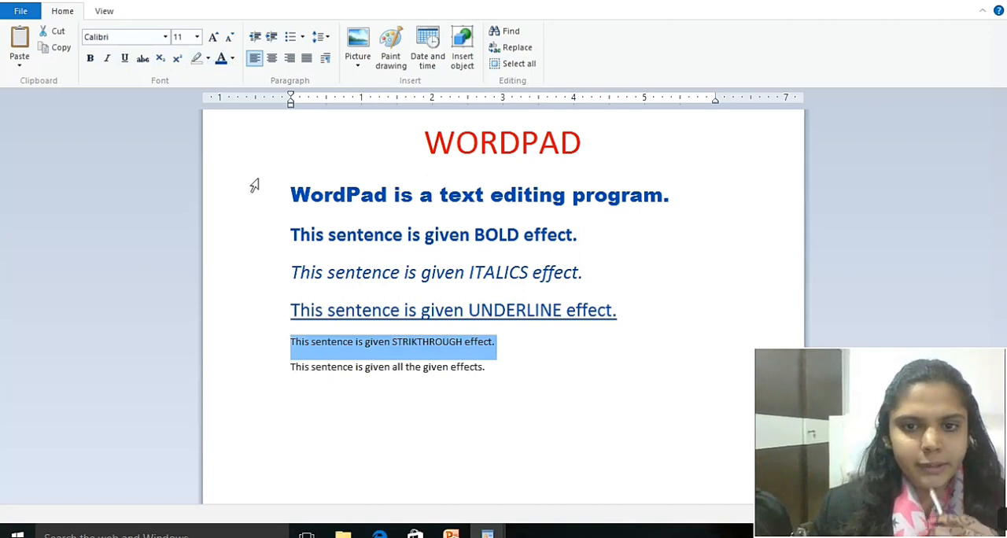
# Format the STRIKTHROUGH sentence with font size 20, strikethrough and blue text.
pyautogui.click(197, 37)
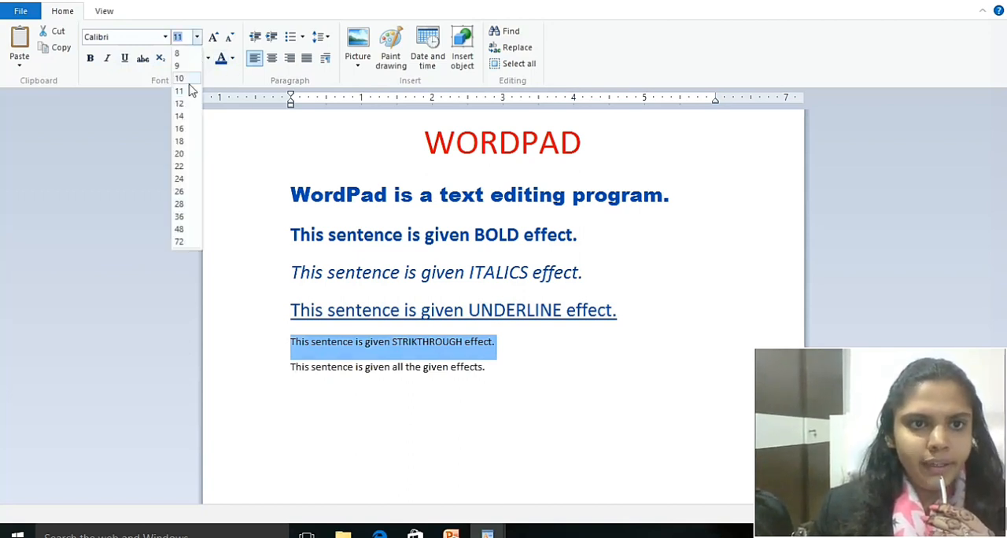
pyautogui.click(179, 154)
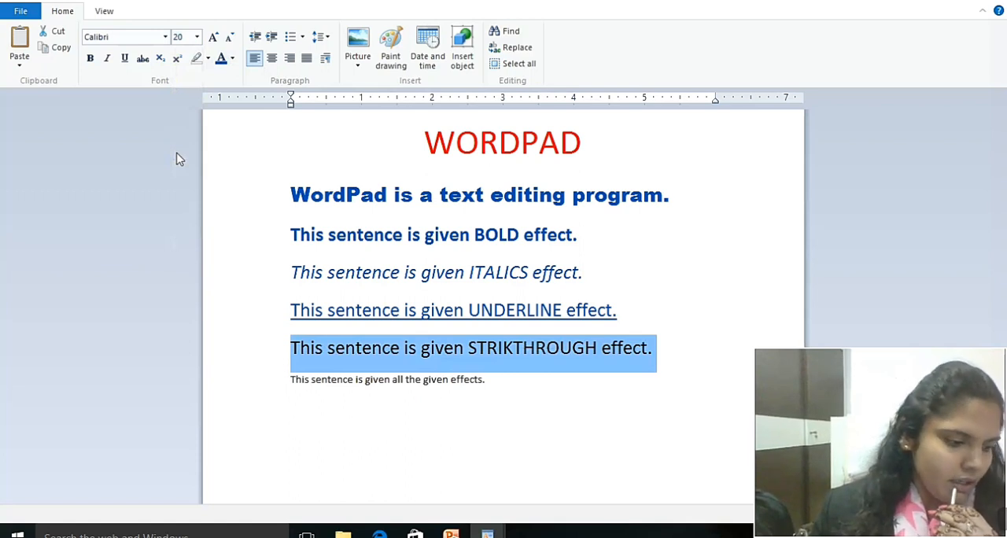
pyautogui.click(139, 63)
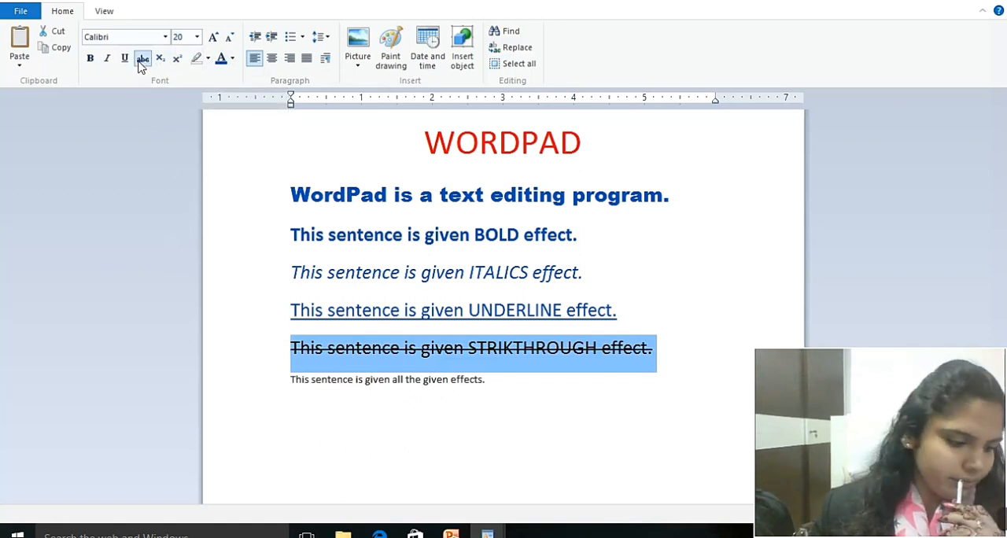
pyautogui.click(223, 68)
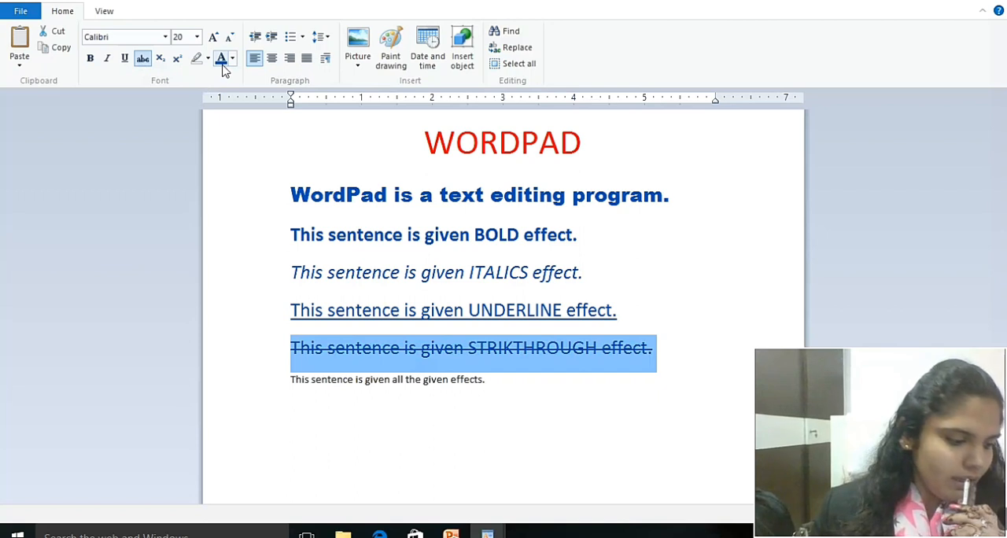
# Set the font size of the last sentence, "This sentence is given all the given effects.", to 20.
pyautogui.click(329, 379)
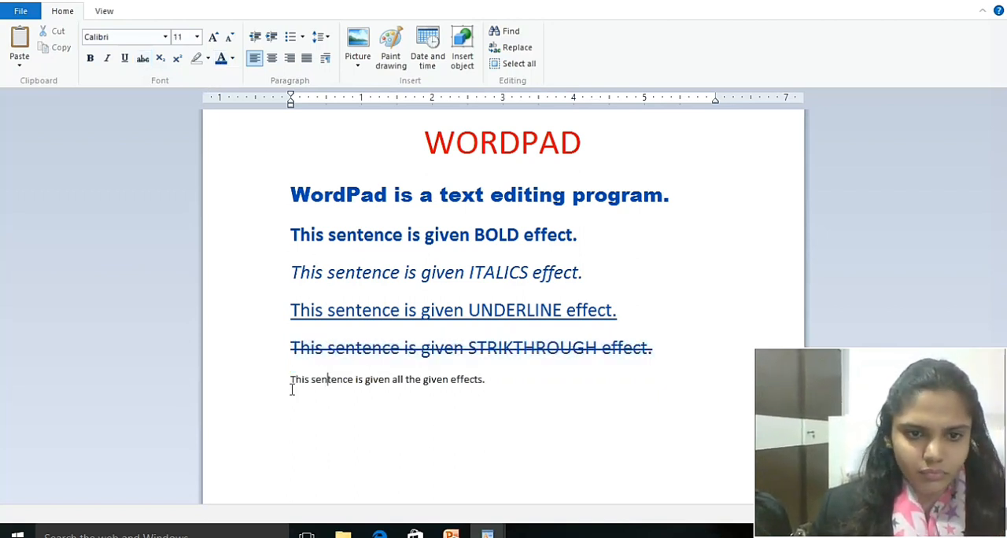
pyautogui.moveTo(291, 381); pyautogui.dragTo(492, 384)
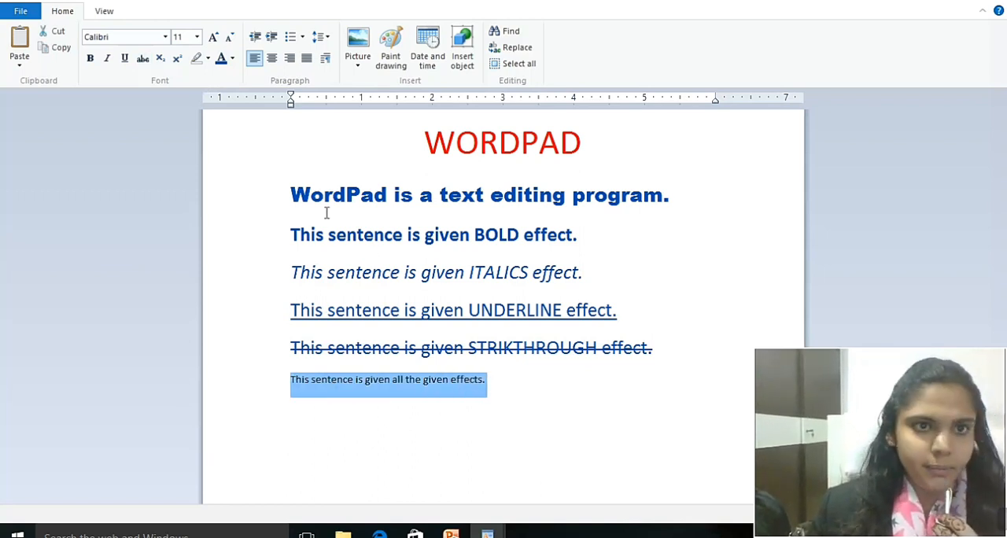
pyautogui.click(197, 40)
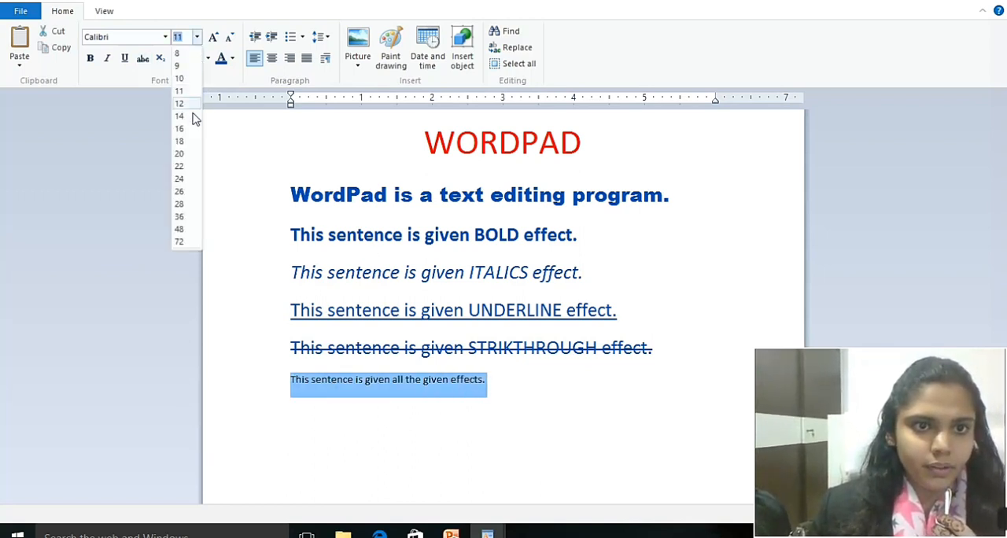
pyautogui.click(181, 155)
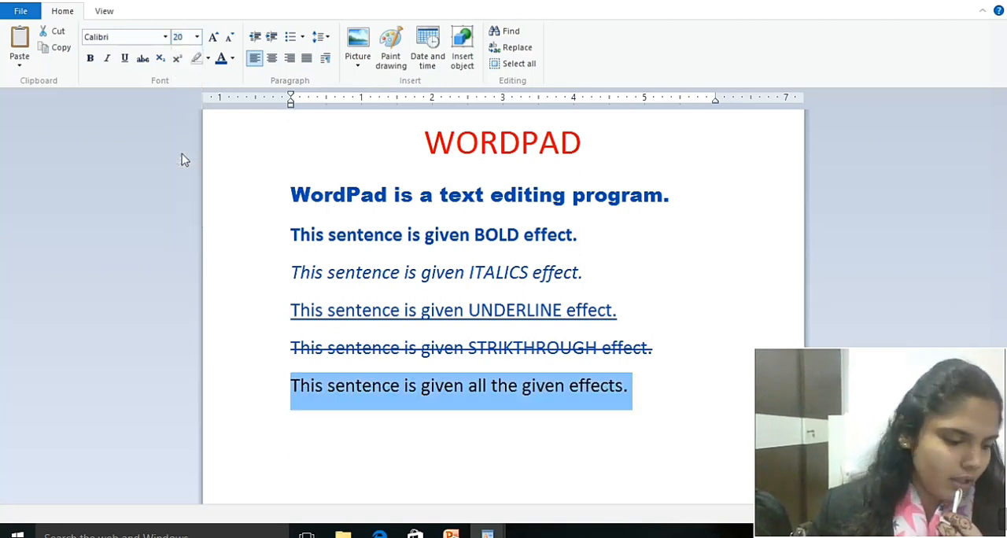
# Apply bold, italic, underline, strikethrough and blue text color to the last sentence.
pyautogui.click(92, 62)
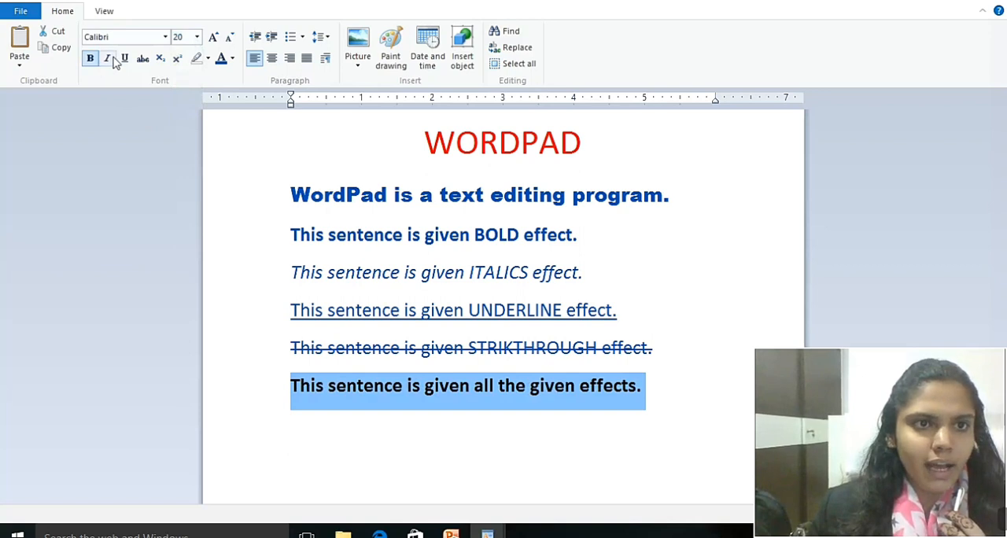
pyautogui.click(108, 60)
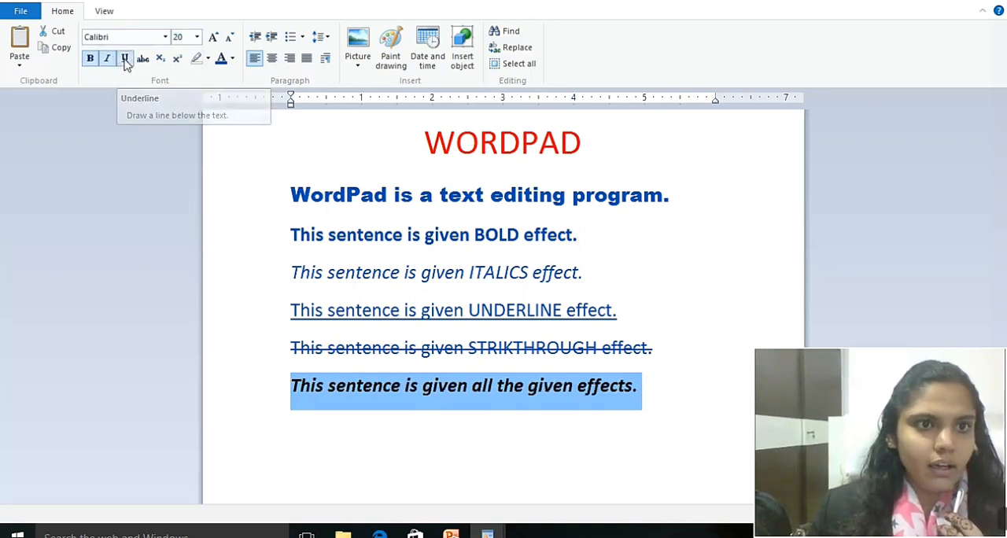
pyautogui.click(125, 61)
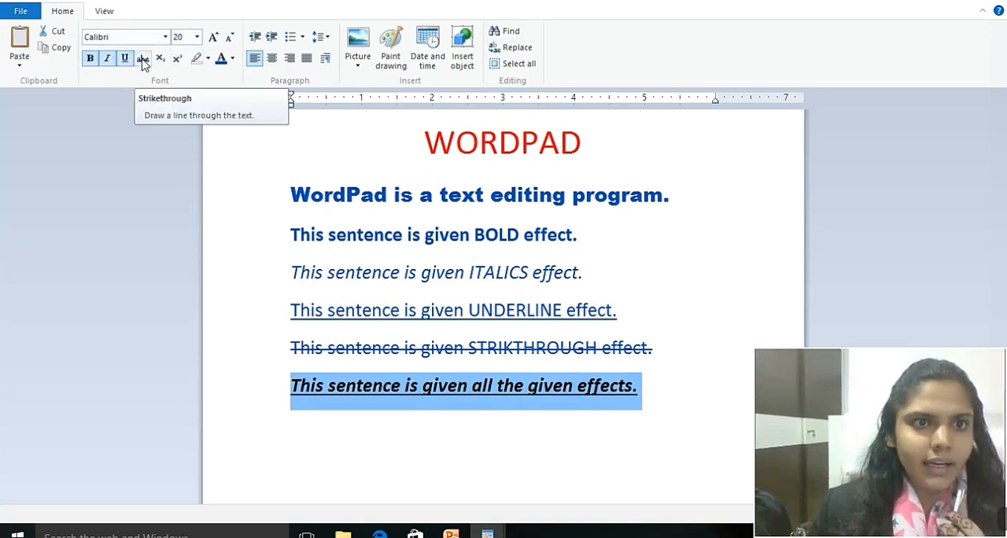
pyautogui.click(143, 60)
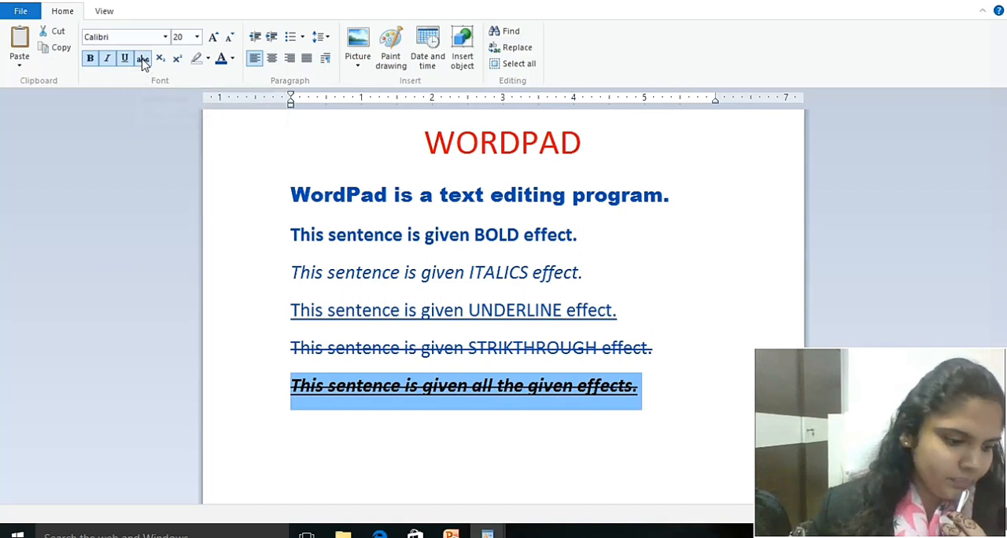
pyautogui.click(222, 66)
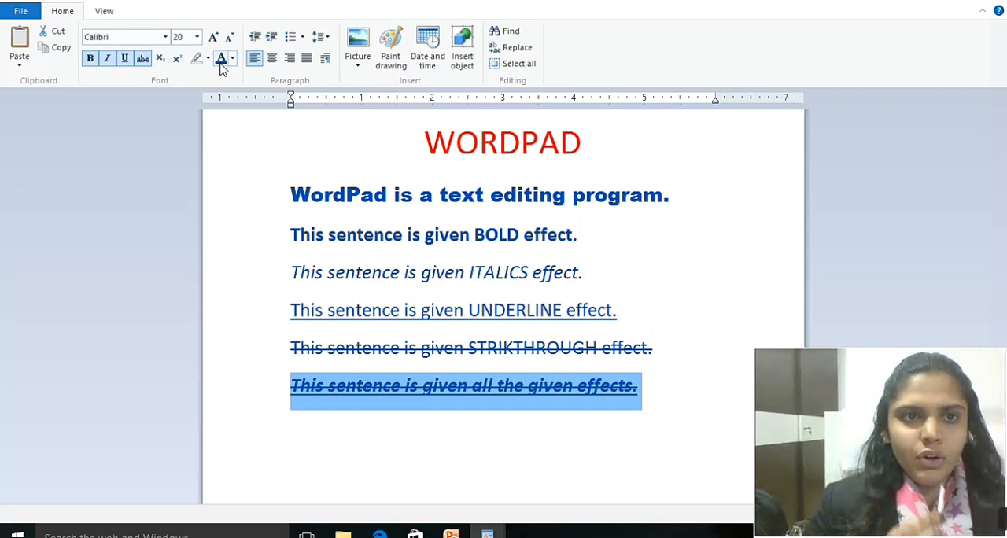
pyautogui.click(21, 11)
pyautogui.click(43, 107)
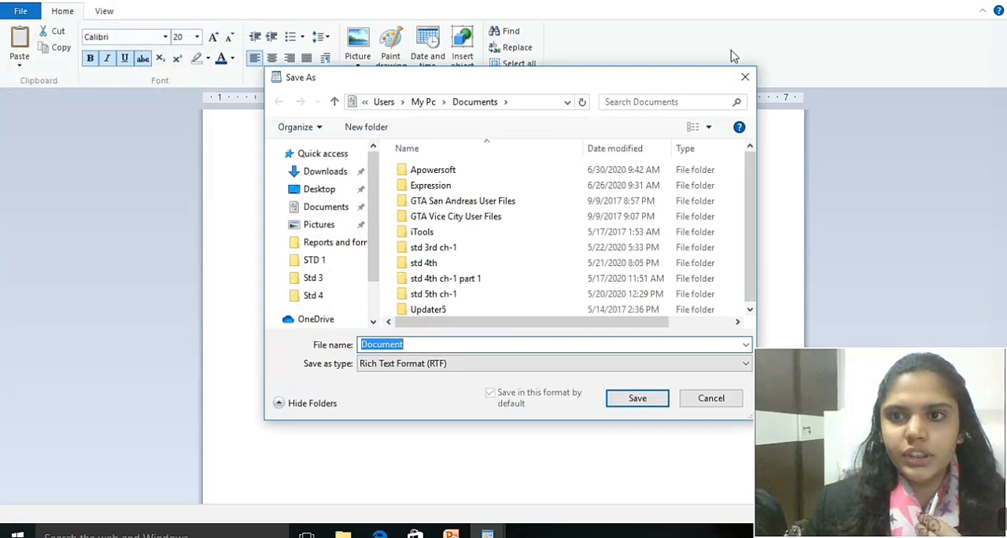
pyautogui.click(748, 82)
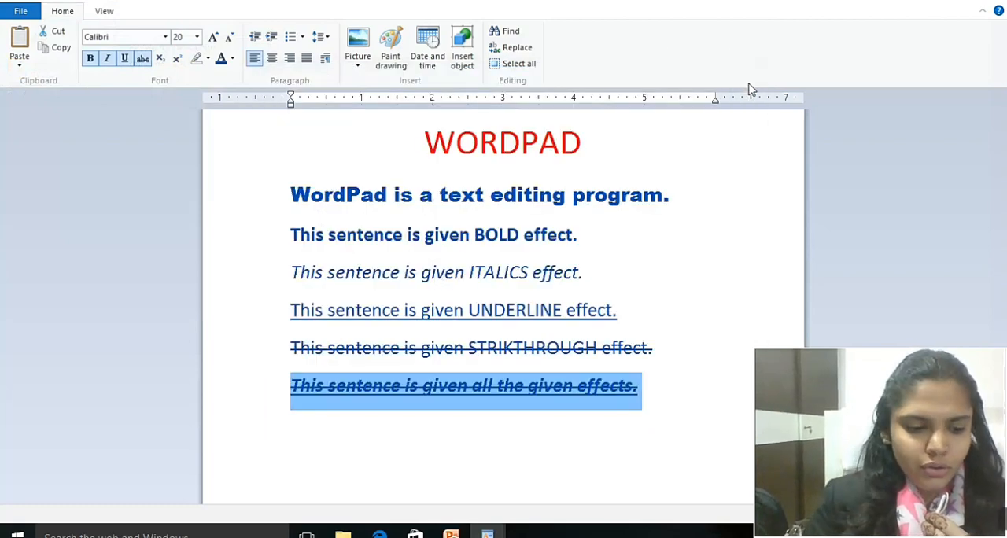
# Save the document as "Example 1" in Rich Text Format in the Documents folder.
pyautogui.hotkey('ctrl', 's')
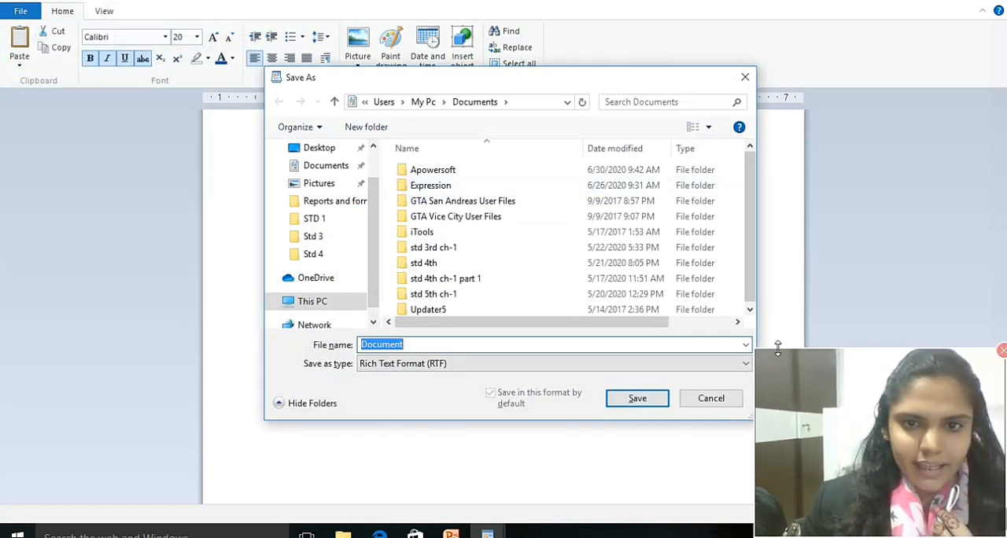
pyautogui.press('BackSpace')
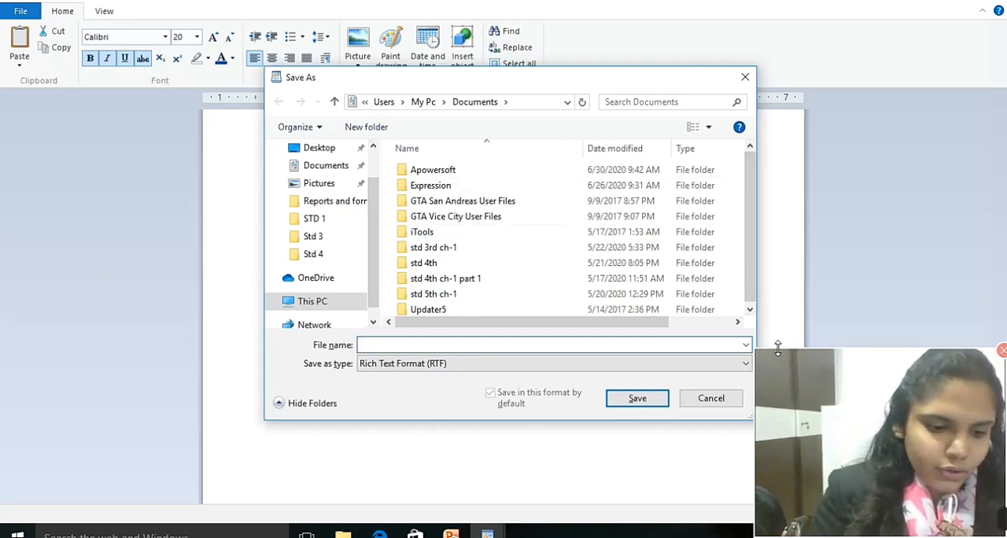
pyautogui.write('Exampl')
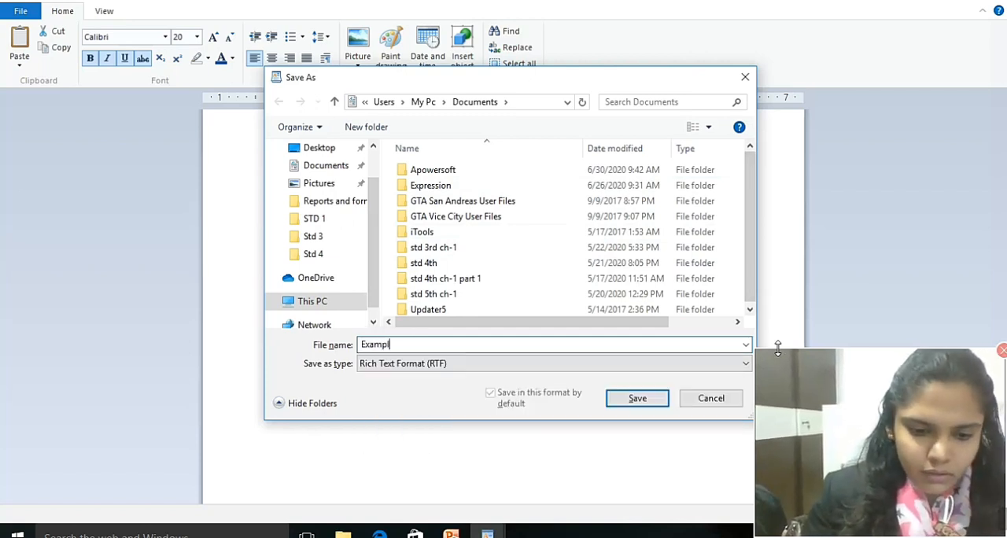
pyautogui.write('e 1')
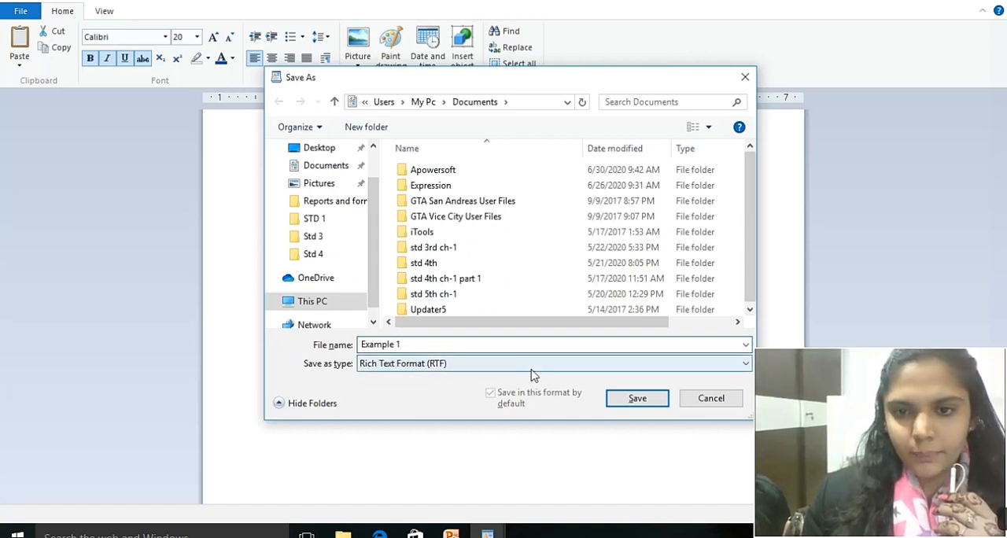
pyautogui.click(635, 399)
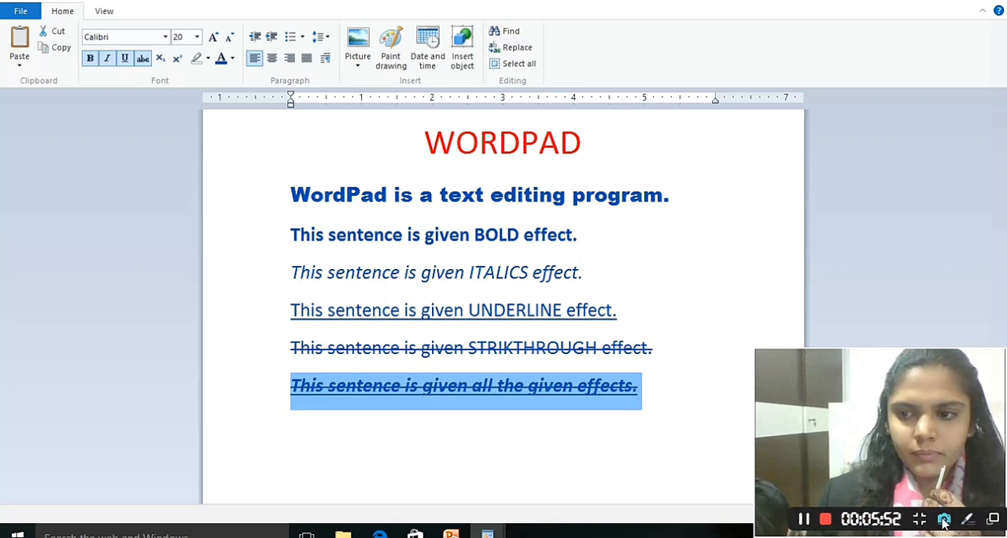
pyautogui.click(824, 520)
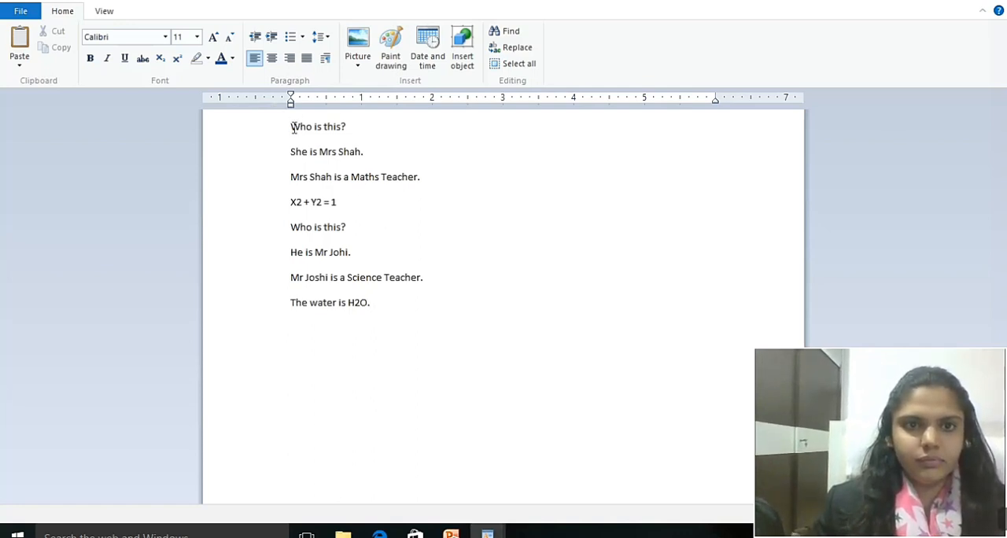
# Set the first line, "Who is this?", to the Arial Black font at size 22.
pyautogui.doubleClick(293, 128)
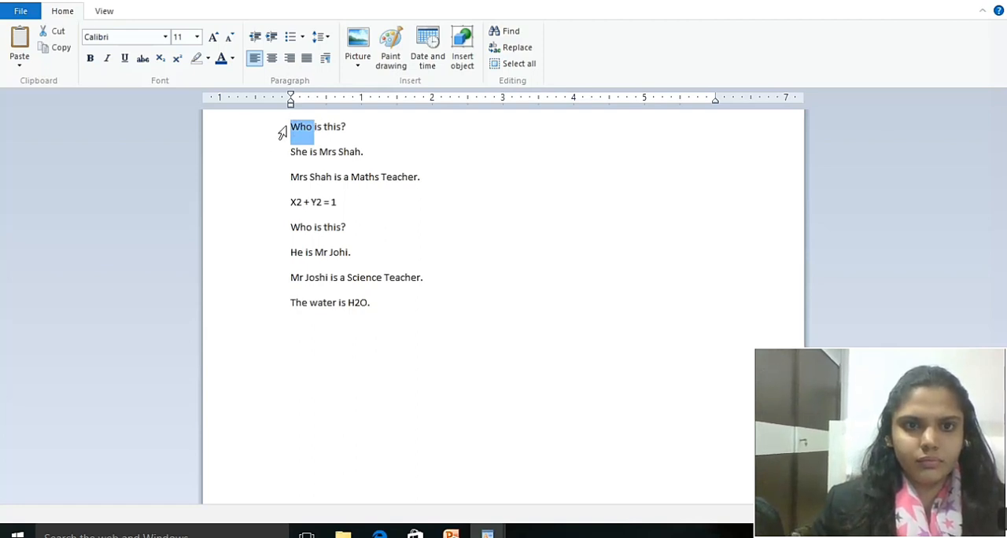
pyautogui.click(292, 128)
pyautogui.moveTo(301, 126); pyautogui.dragTo(365, 126)
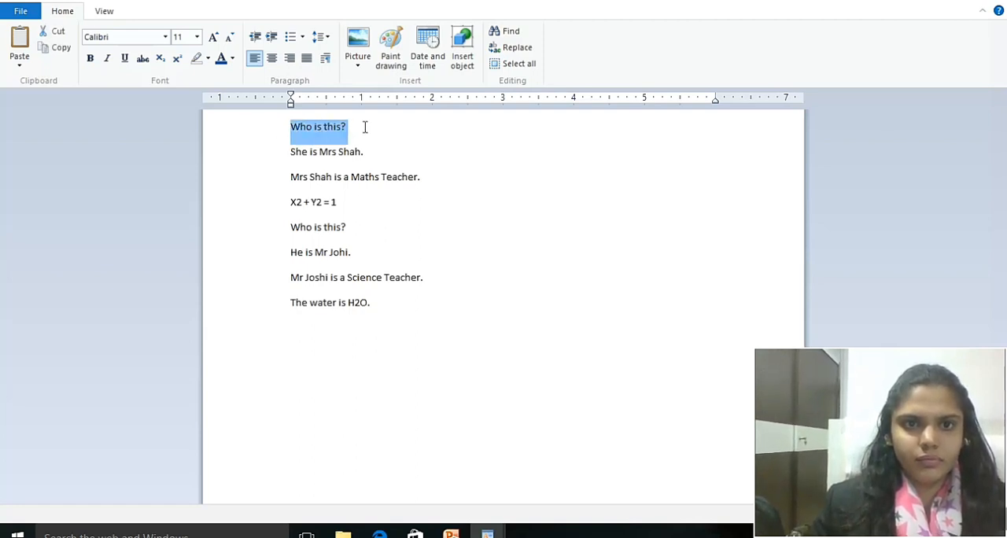
pyautogui.click(165, 37)
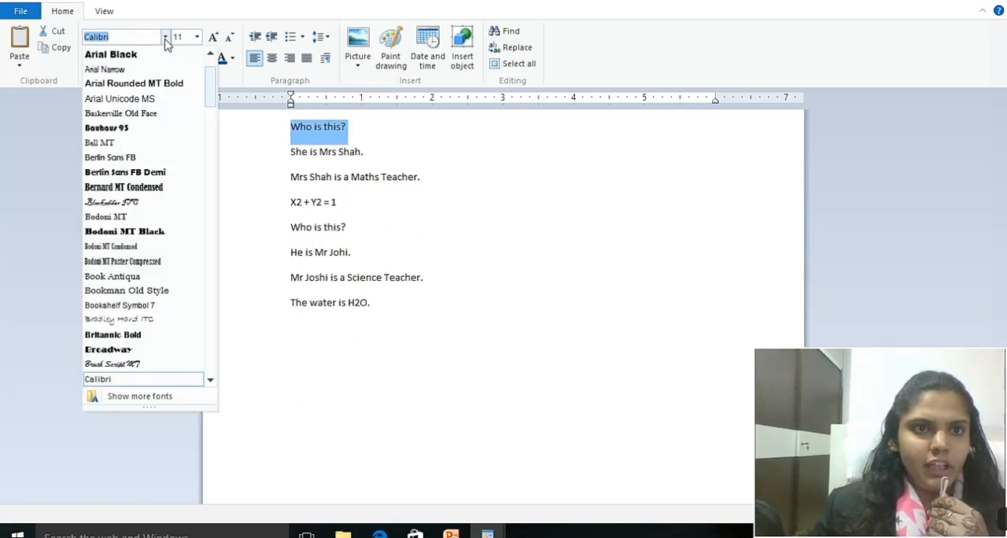
pyautogui.click(143, 60)
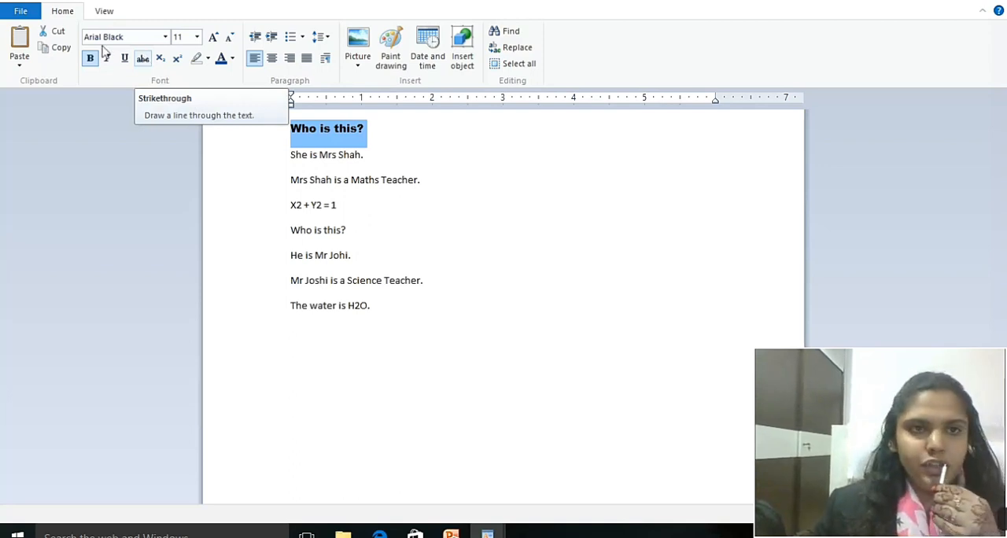
pyautogui.click(197, 38)
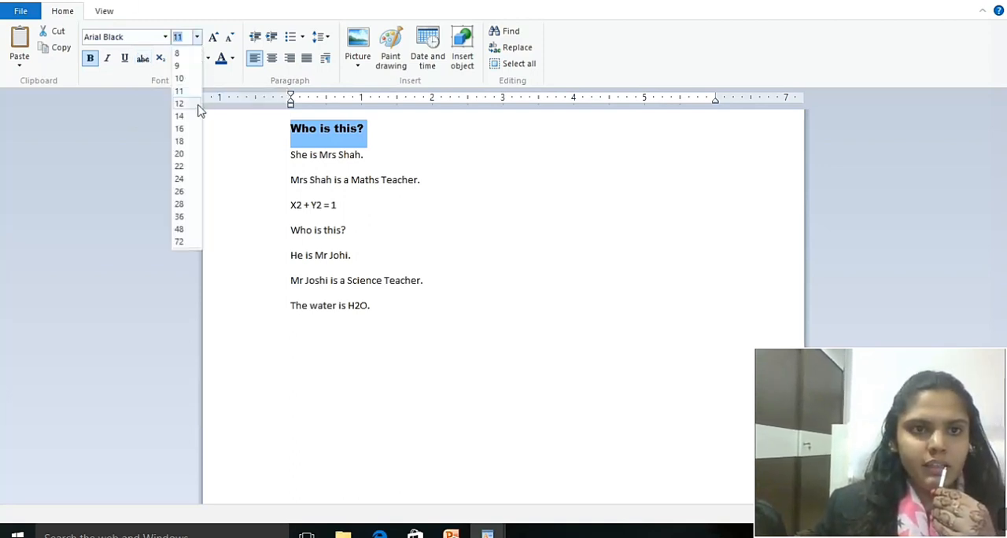
pyautogui.click(178, 167)
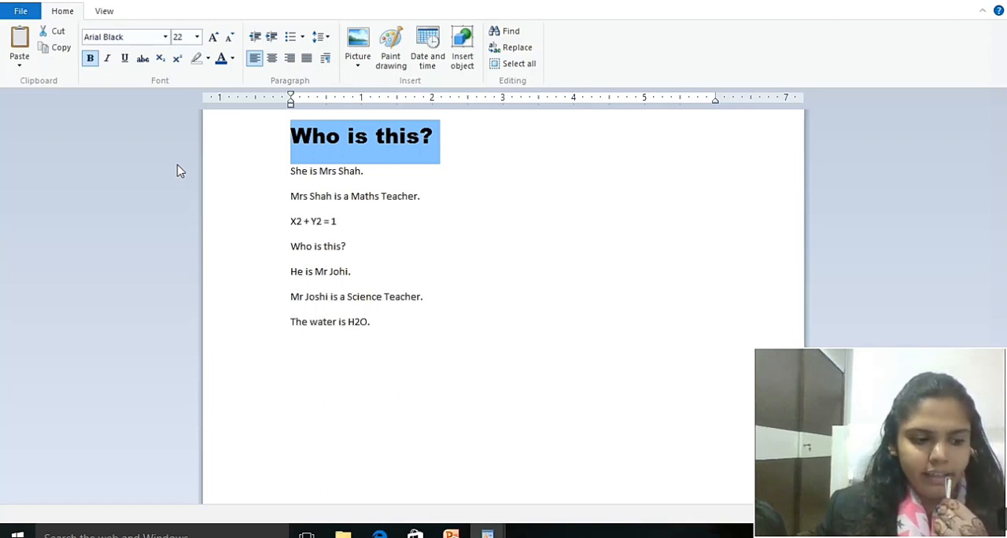
# Highlight the first "Who is this?" line in teal and toggle its bold formatting.
pyautogui.click(207, 60)
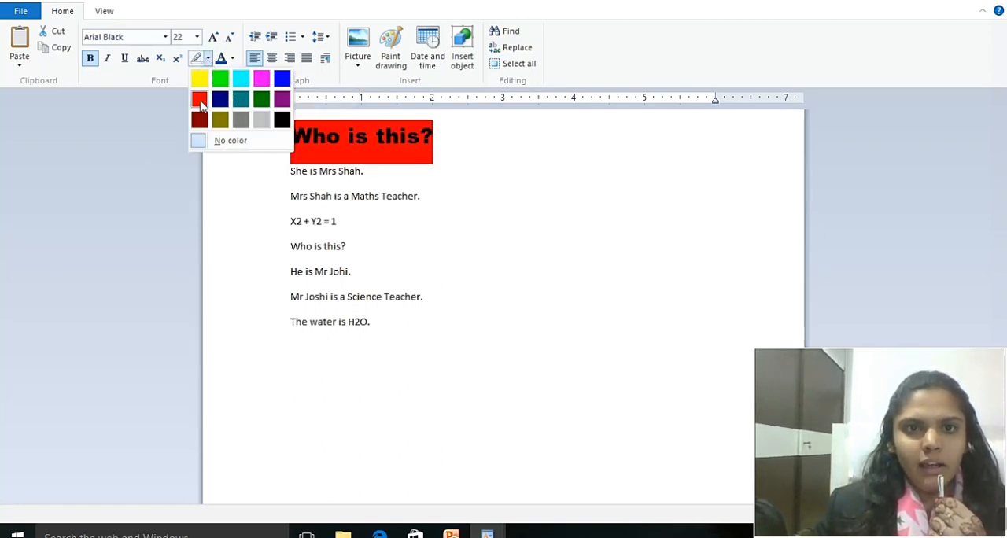
pyautogui.click(241, 99)
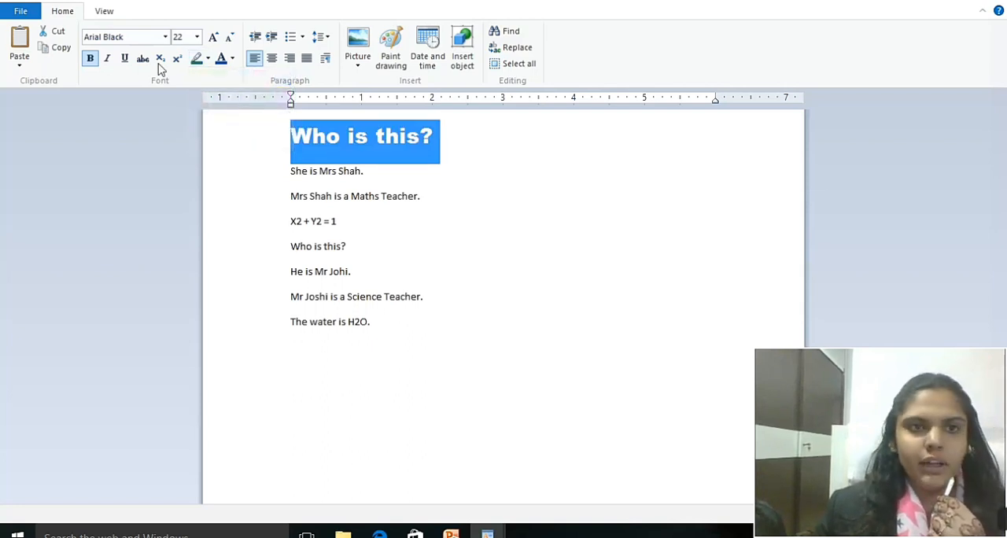
pyautogui.click(90, 59)
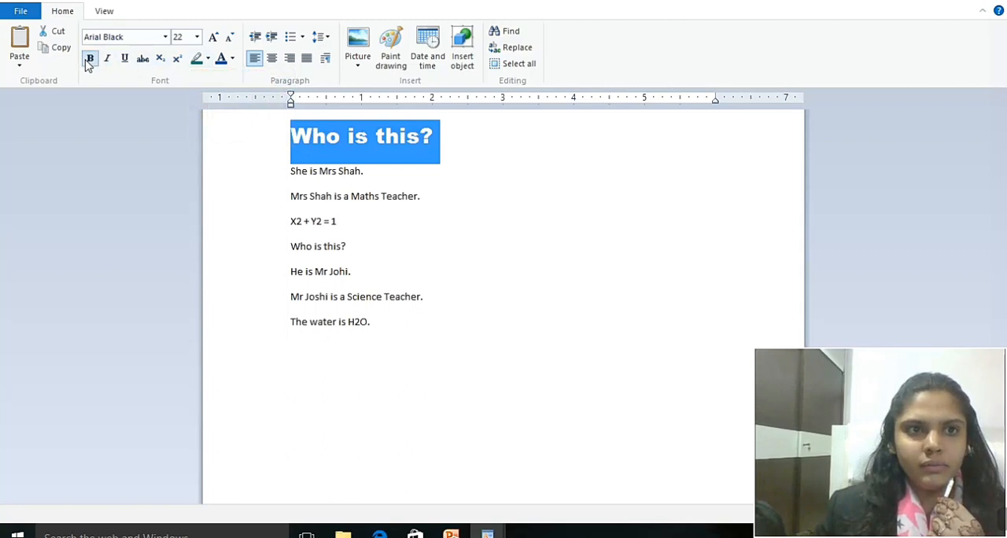
# Set the second line of the document to the Arial Narrow font at size 24.
pyautogui.click(284, 179)
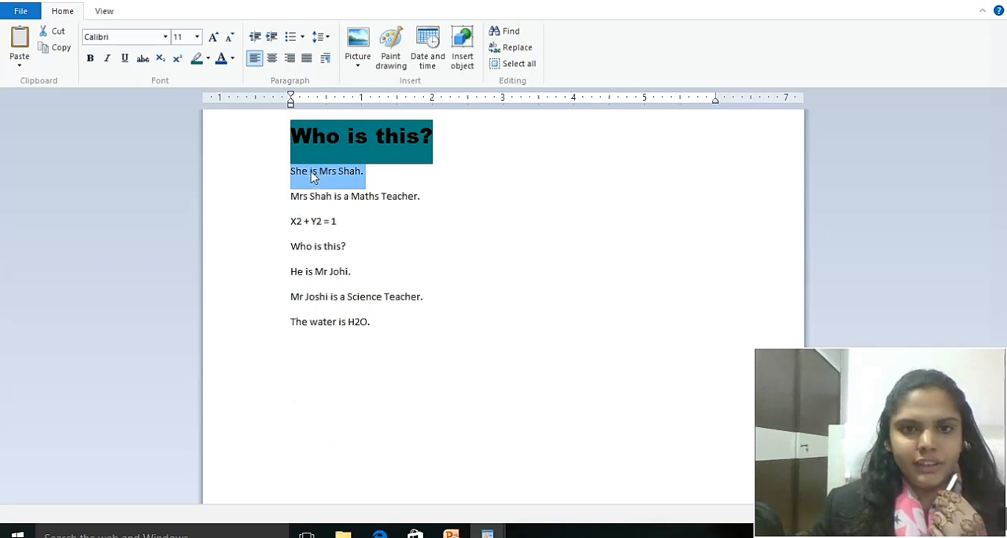
pyautogui.click(166, 37)
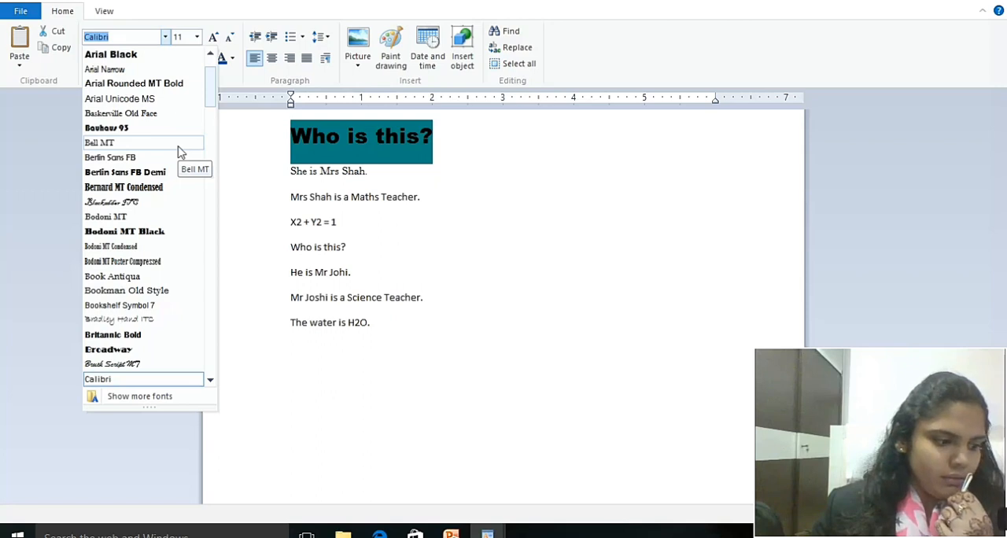
pyautogui.click(123, 70)
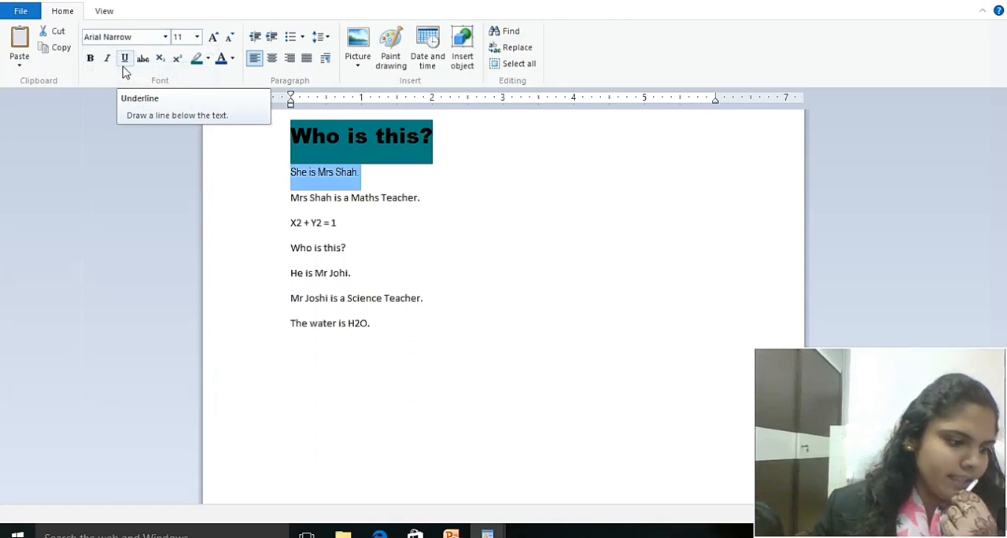
pyautogui.click(197, 37)
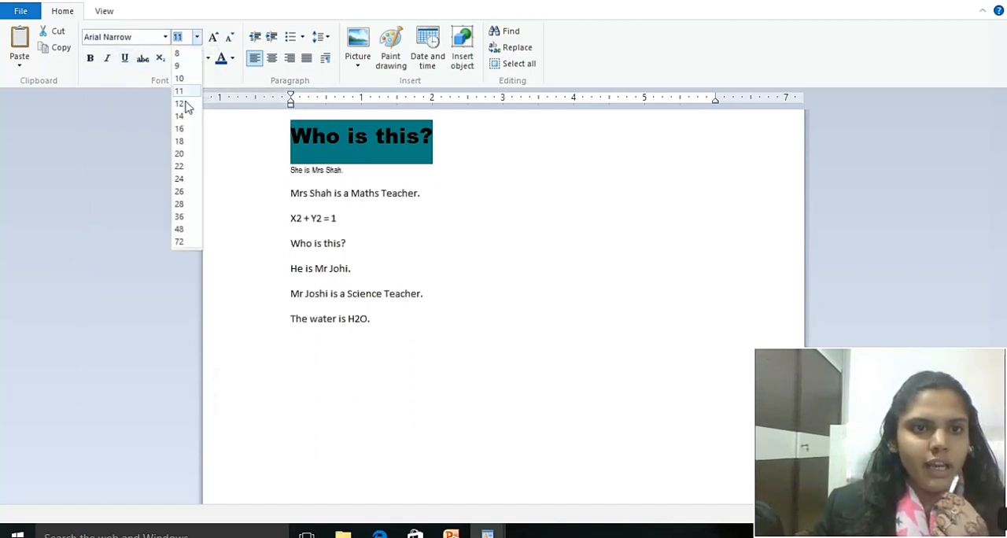
pyautogui.click(186, 180)
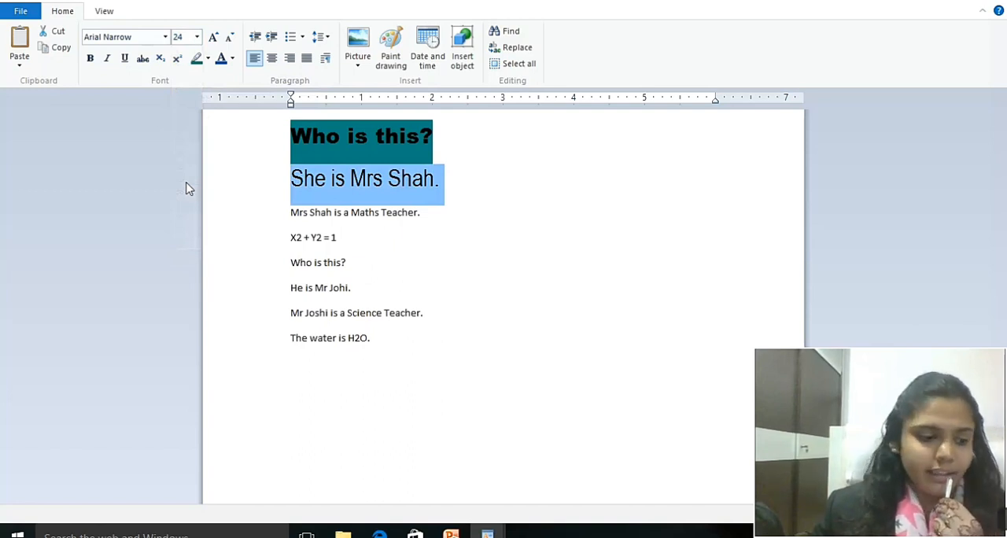
# Color the second line of the document red and make it bold and underlined.
pyautogui.click(232, 58)
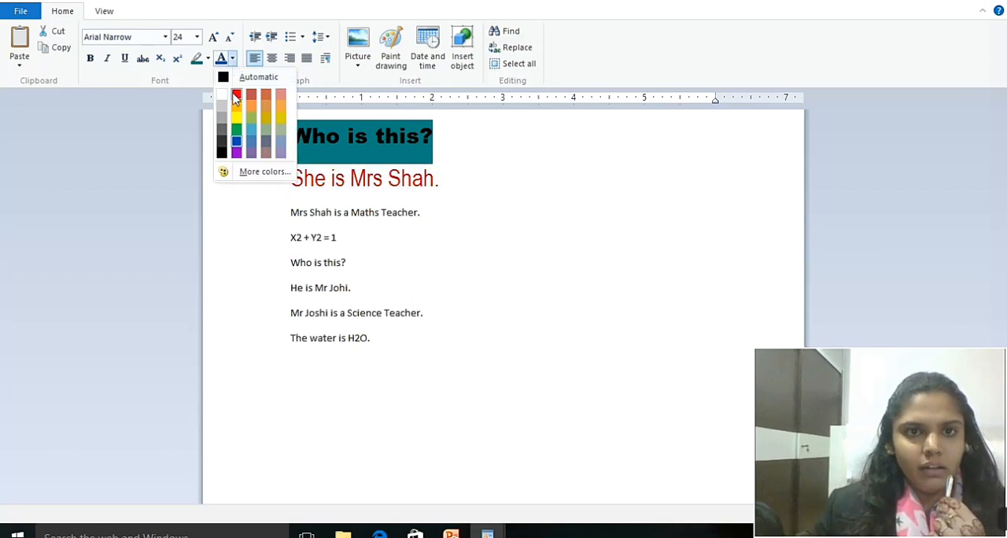
pyautogui.click(235, 94)
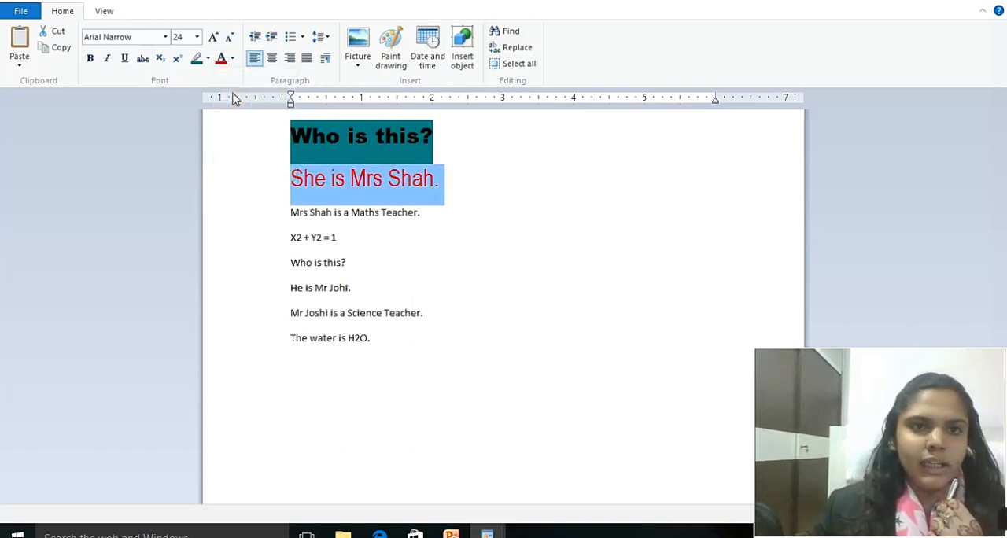
pyautogui.click(89, 59)
pyautogui.click(125, 61)
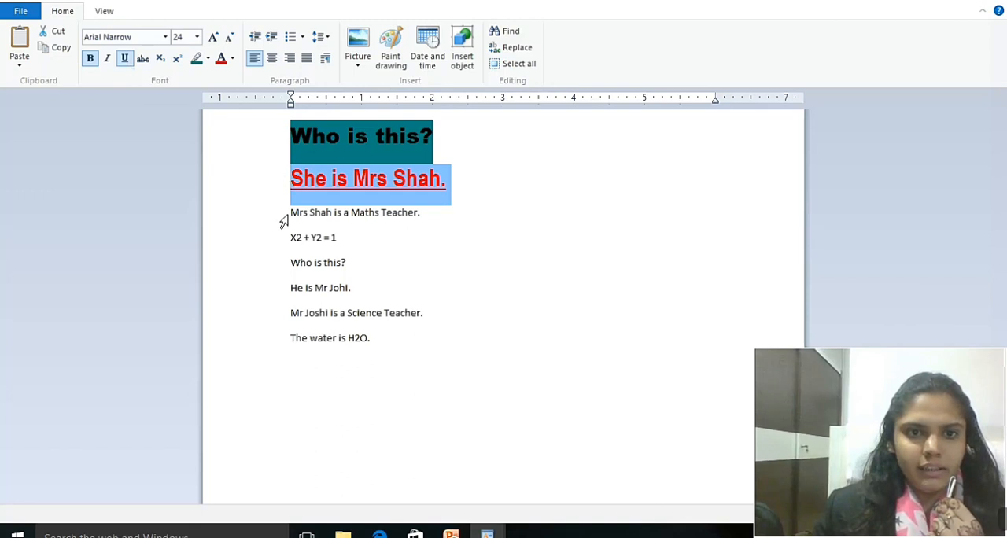
# Set the third line, the sentence about the Maths Teacher, to the Arial Narrow font at size 24.
pyautogui.moveTo(292, 215); pyautogui.dragTo(427, 218)
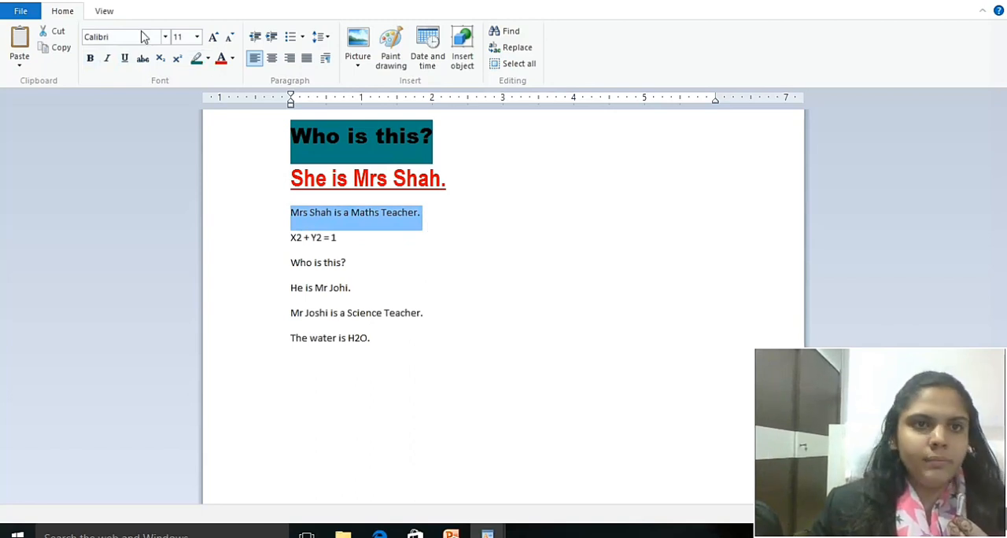
pyautogui.click(166, 39)
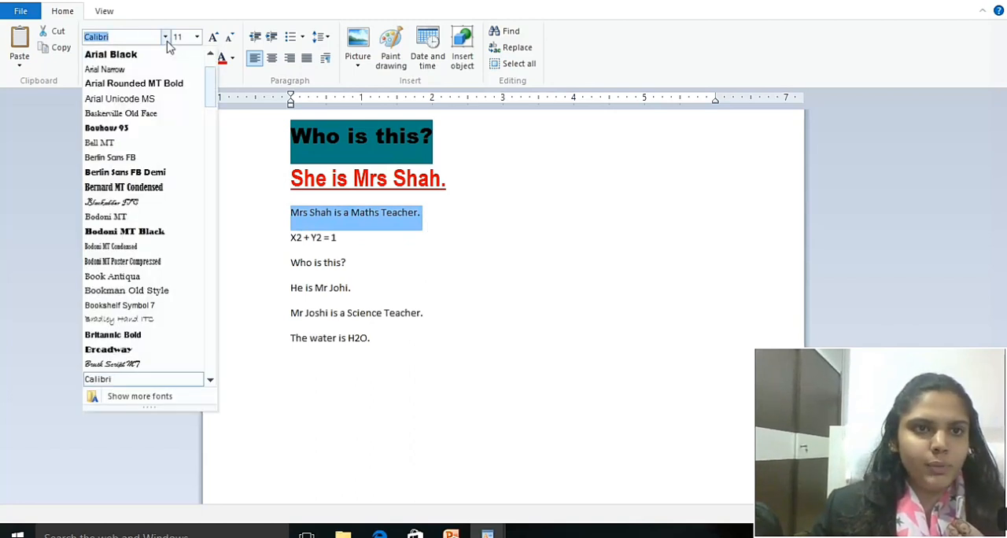
pyautogui.click(110, 69)
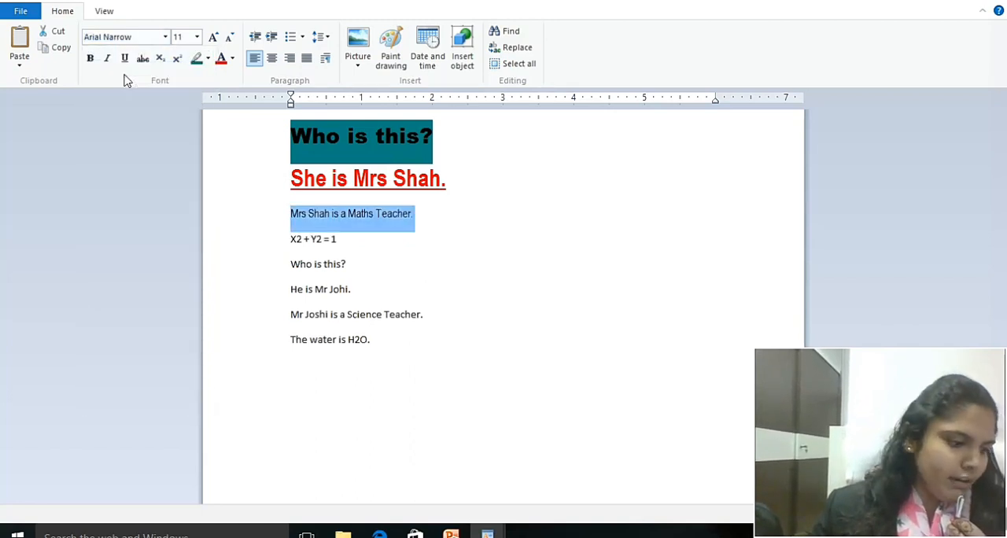
pyautogui.click(197, 37)
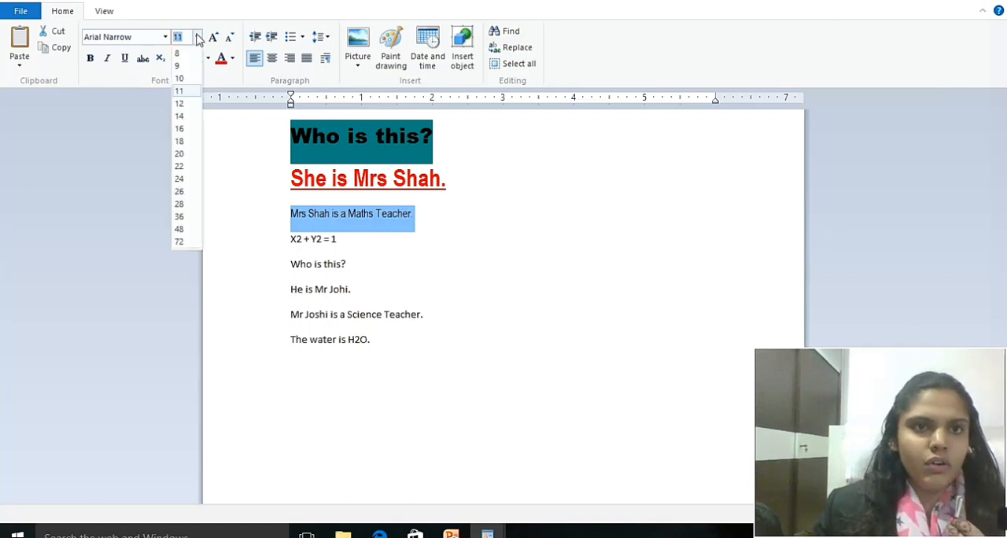
pyautogui.click(188, 180)
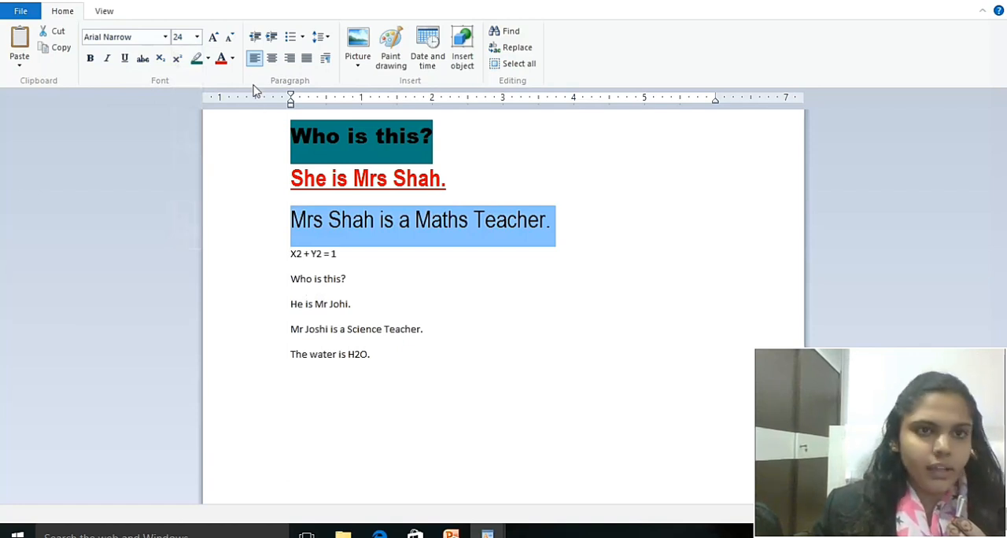
# Color the Maths Teacher sentence yellow and make it bold and italic.
pyautogui.click(232, 58)
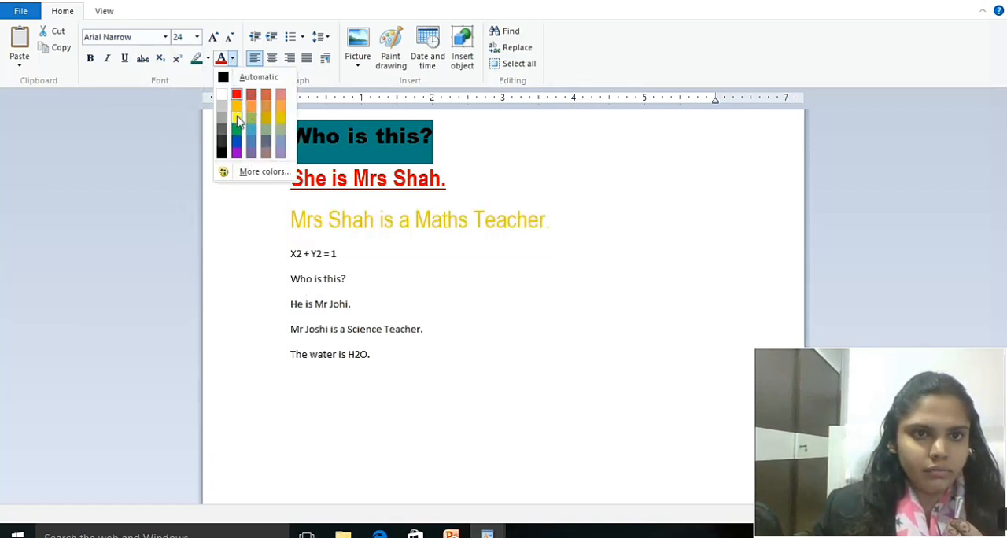
pyautogui.click(237, 117)
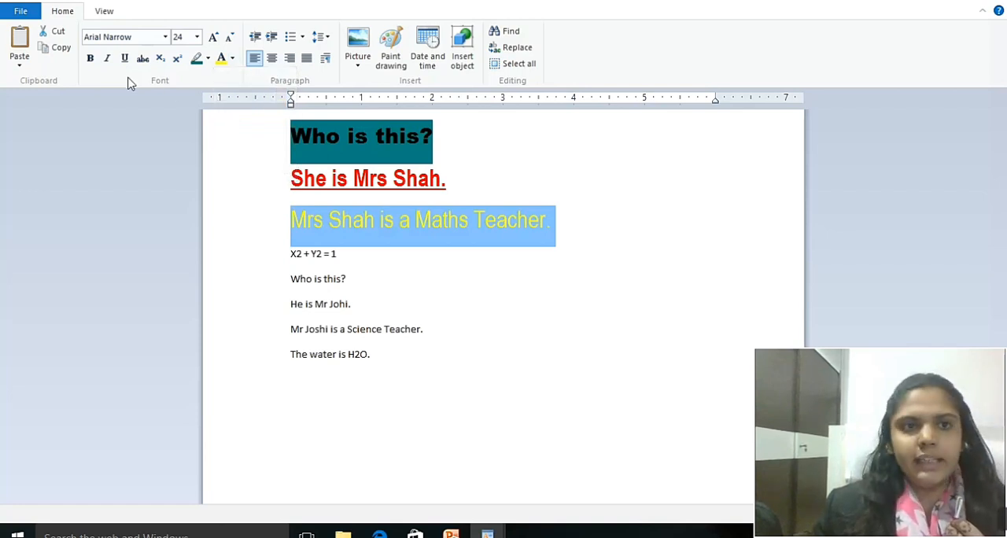
pyautogui.click(89, 58)
pyautogui.click(107, 61)
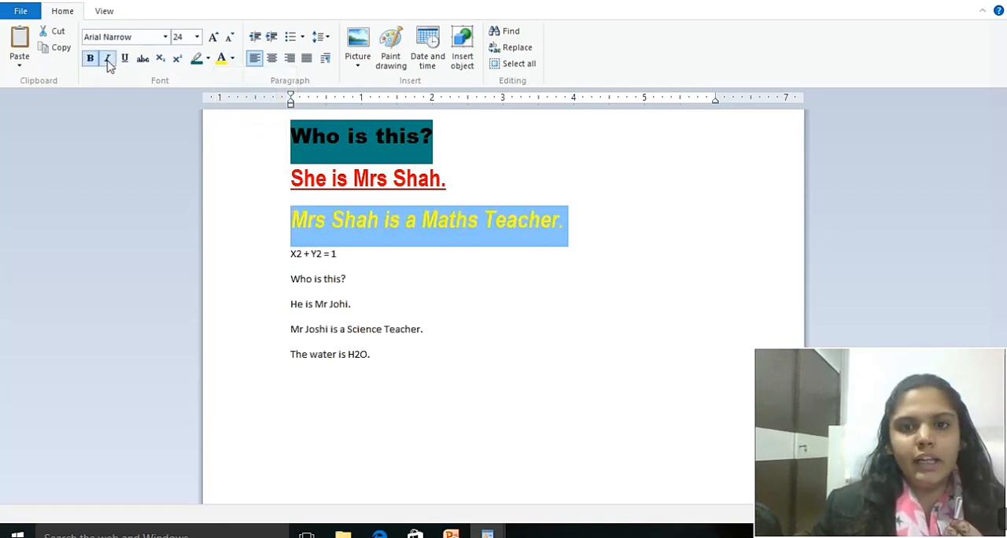